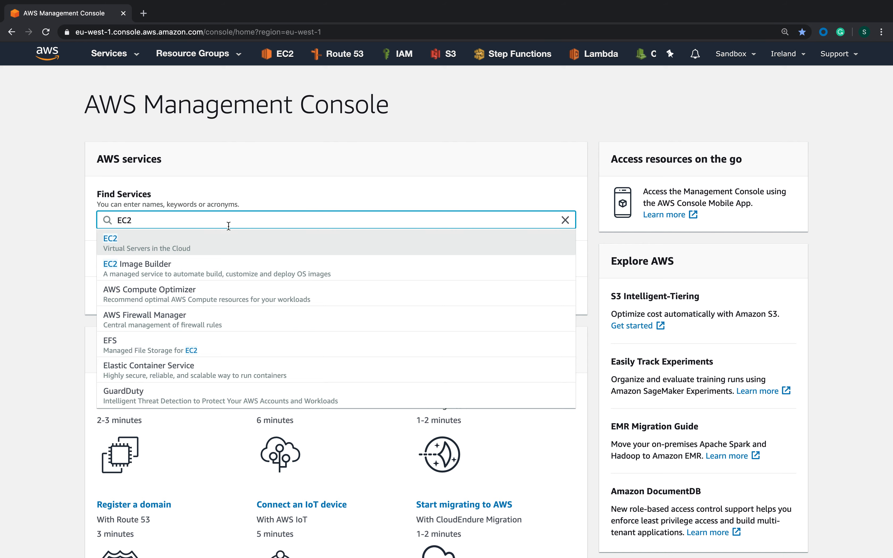
Open the EC2 running instances list and start launching a new instance
left_click(172, 250)
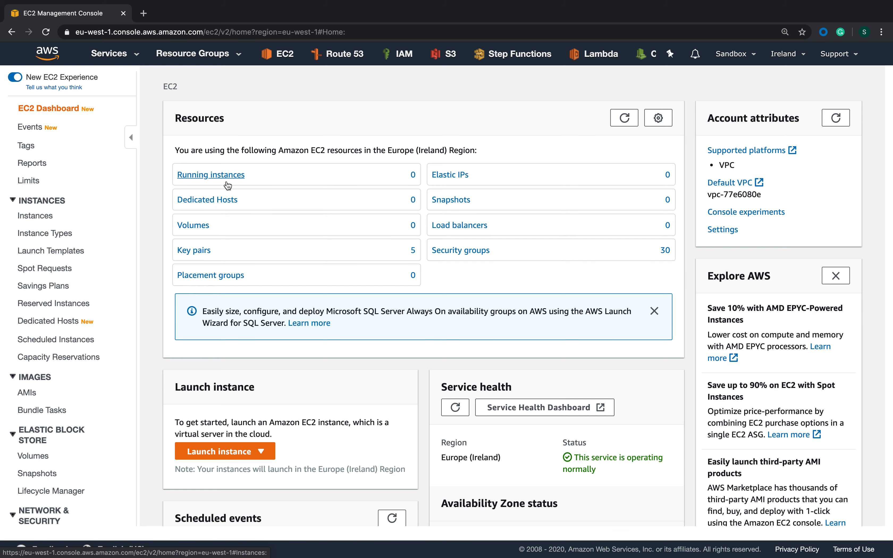
left_click(206, 177)
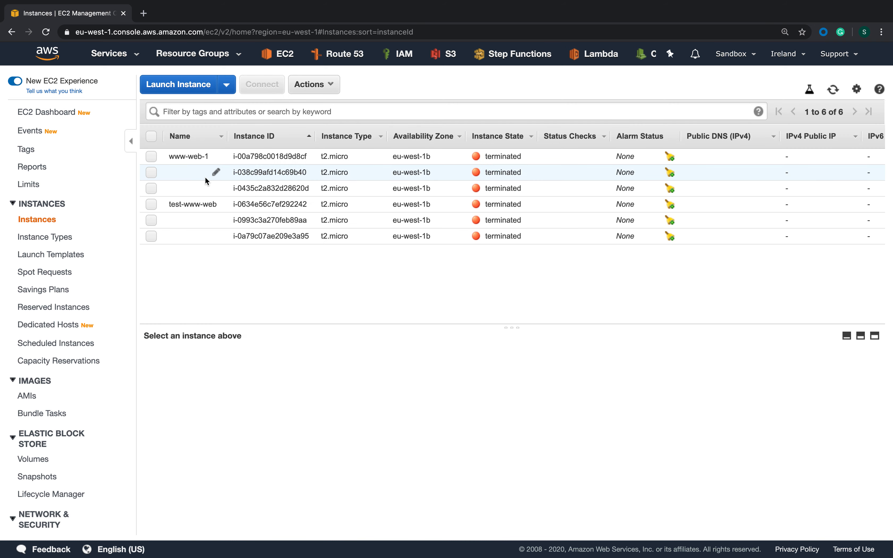
left_click(186, 86)
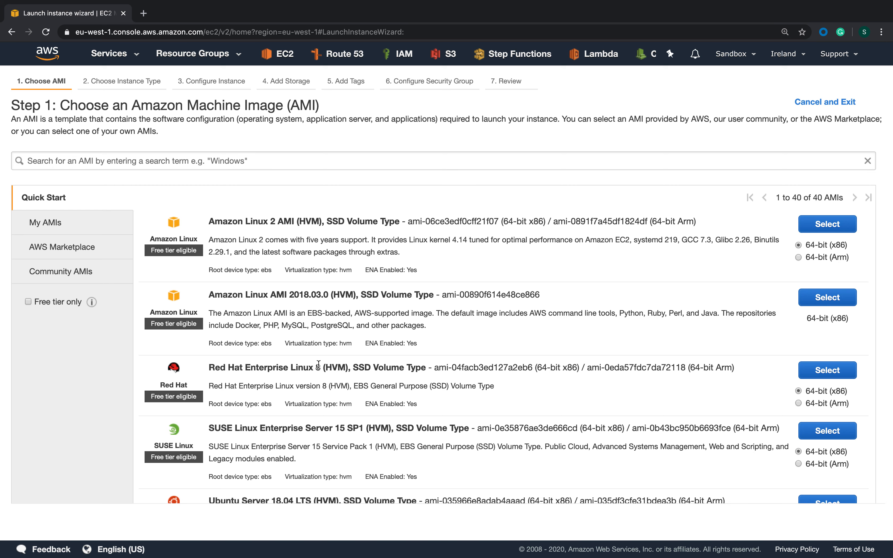
Choose the Amazon Linux AMI 2018.03.0 (HVM) image and continue to the instance details with the t2.micro type
scroll(318, 363, "down", 3)
scroll(318, 364, "down", 8)
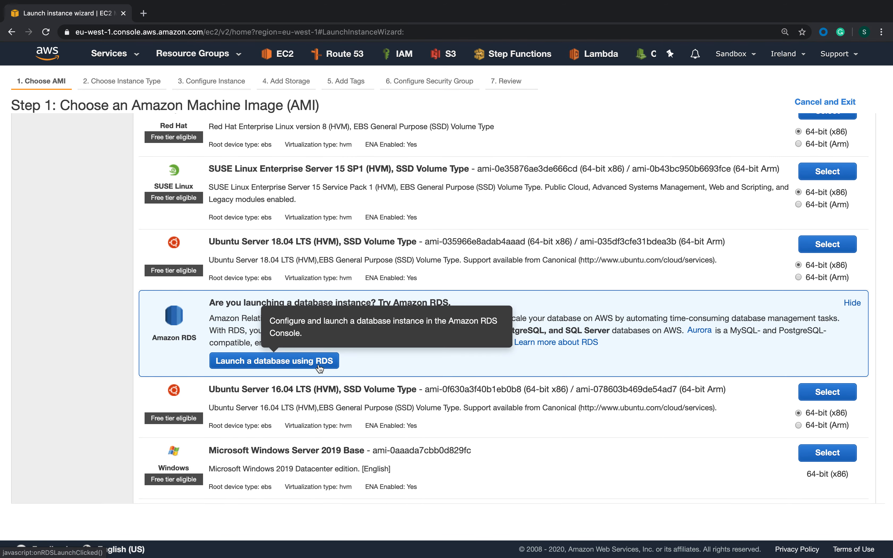
scroll(319, 367, "up", 8)
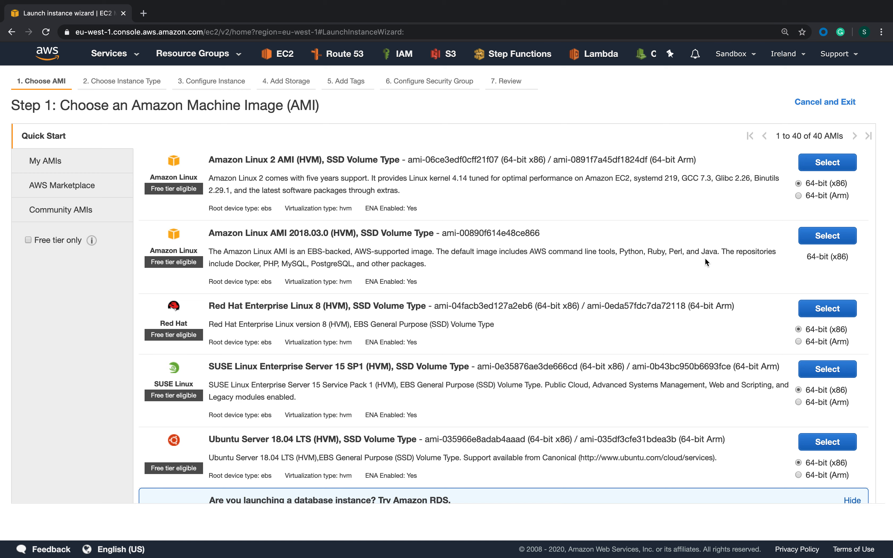
left_click(819, 238)
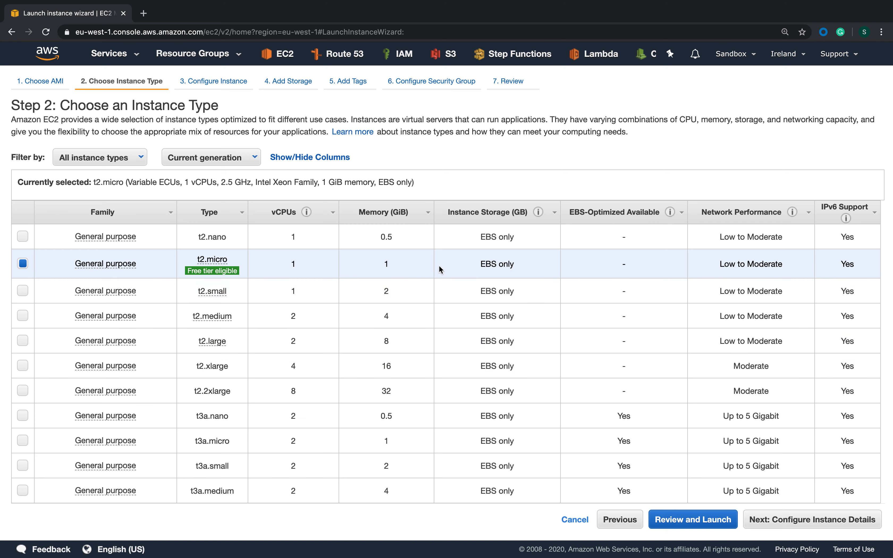
left_click(805, 528)
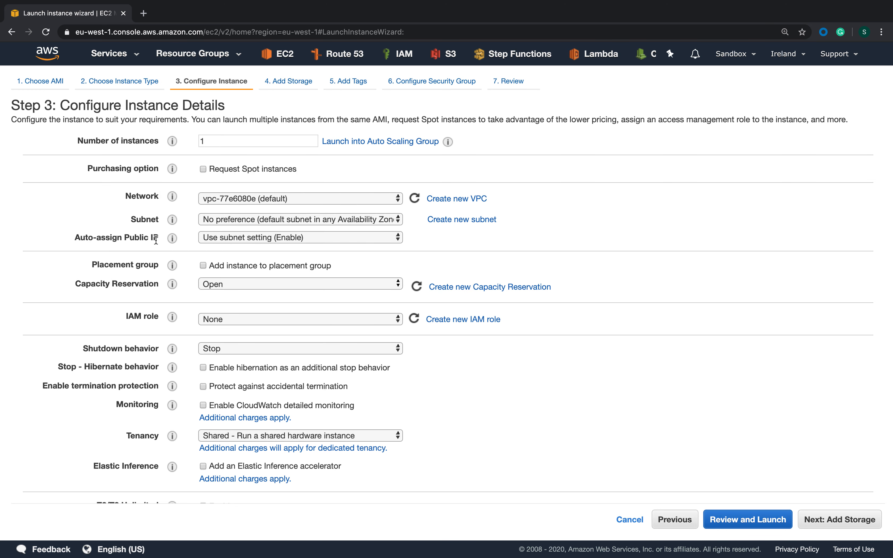
Keep Auto-assign Public IP on Use subnet setting (Enable) and paste a bash user data script that runs yum update, installs nginx and starts it
left_click(222, 241)
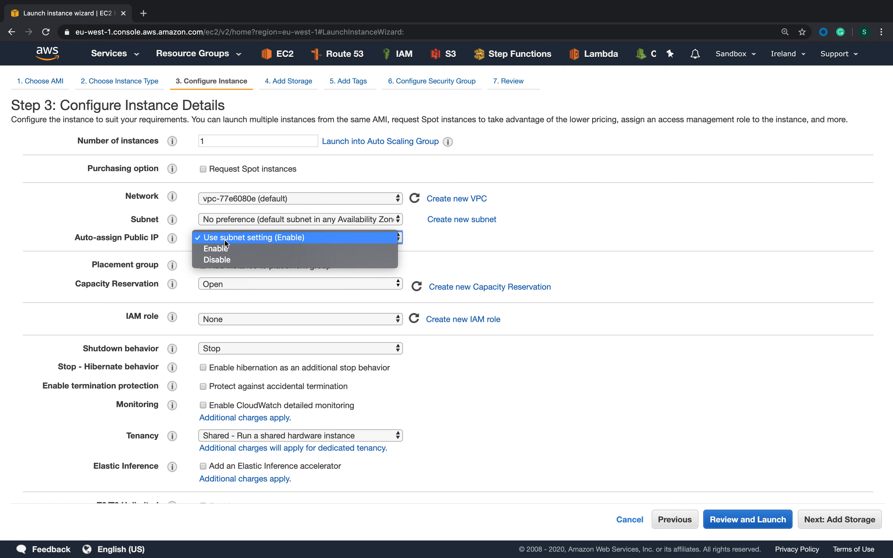
left_click(297, 239)
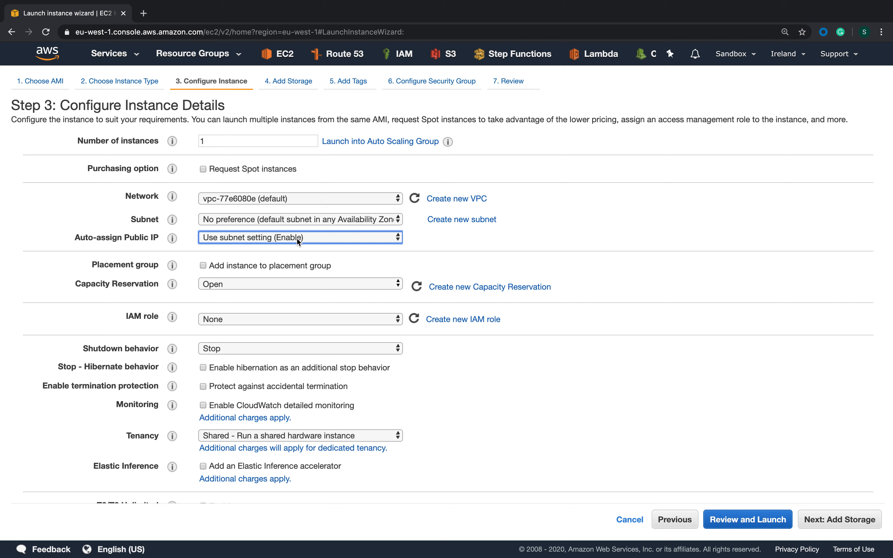
scroll(298, 240, "down", 3)
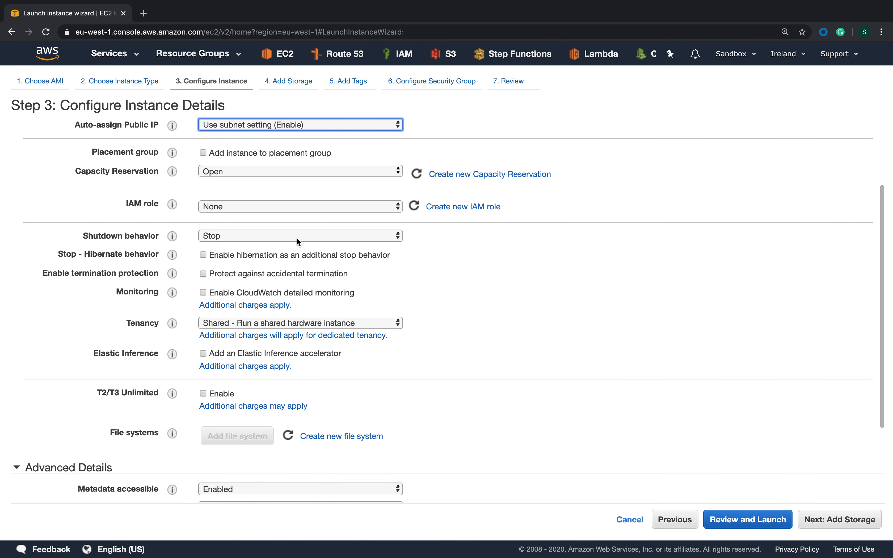
scroll(297, 238, "down", 1)
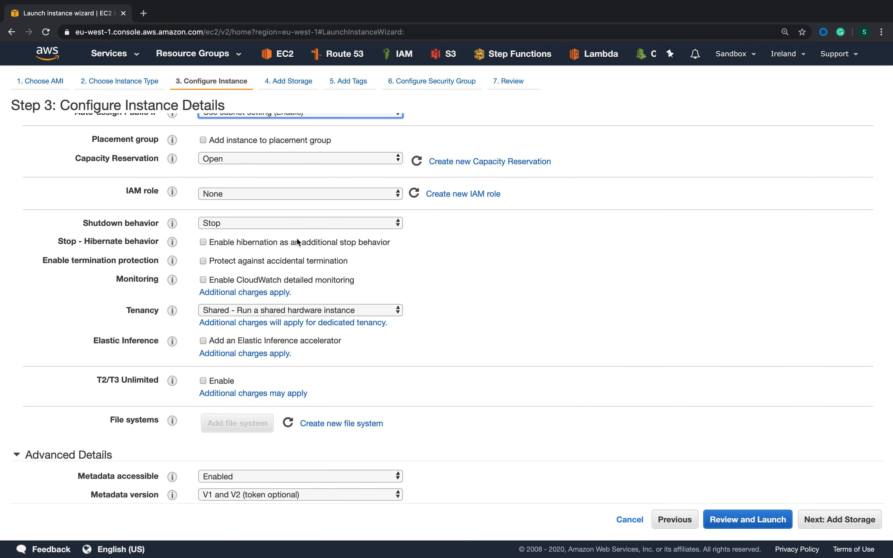
scroll(296, 238, "down", 3)
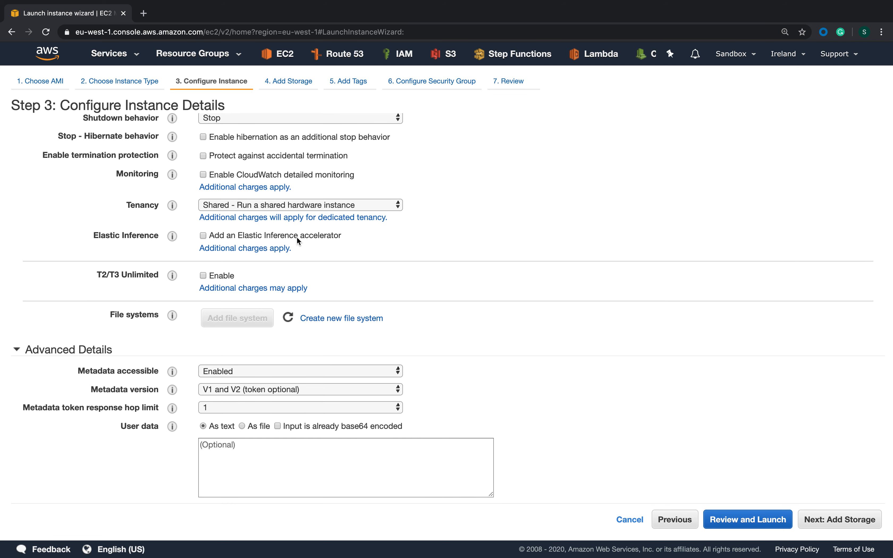
left_click(243, 450)
type("#!/bin/bash yum update -y yum install nginx -y sudo service nginx start")
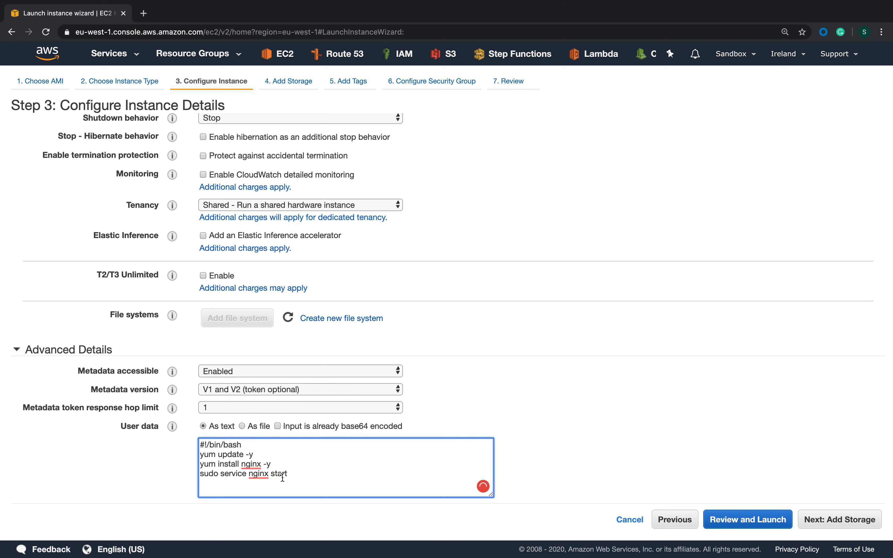
mouse_move(256, 464)
left_click_drag(264, 451, 193, 460)
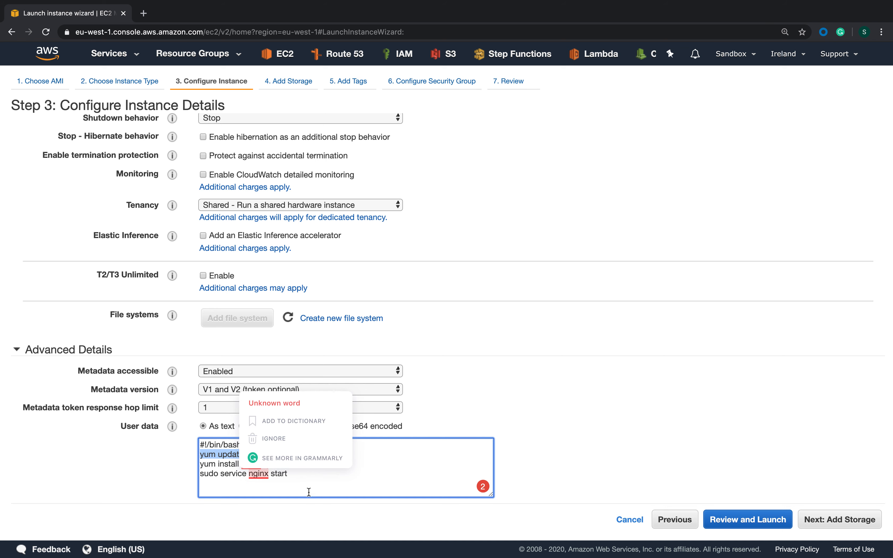
left_click(297, 488)
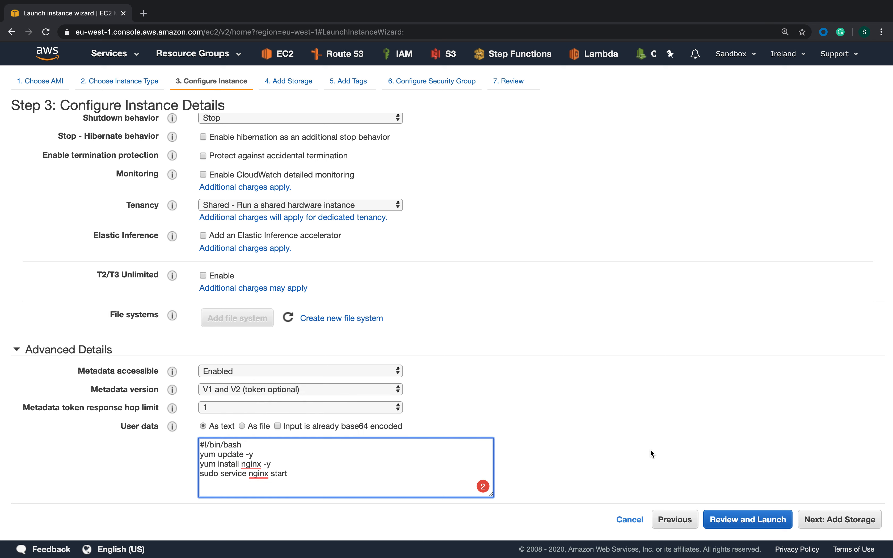
Accept the default storage and add a tag with key Name and value test-www-web-1
left_click(830, 521)
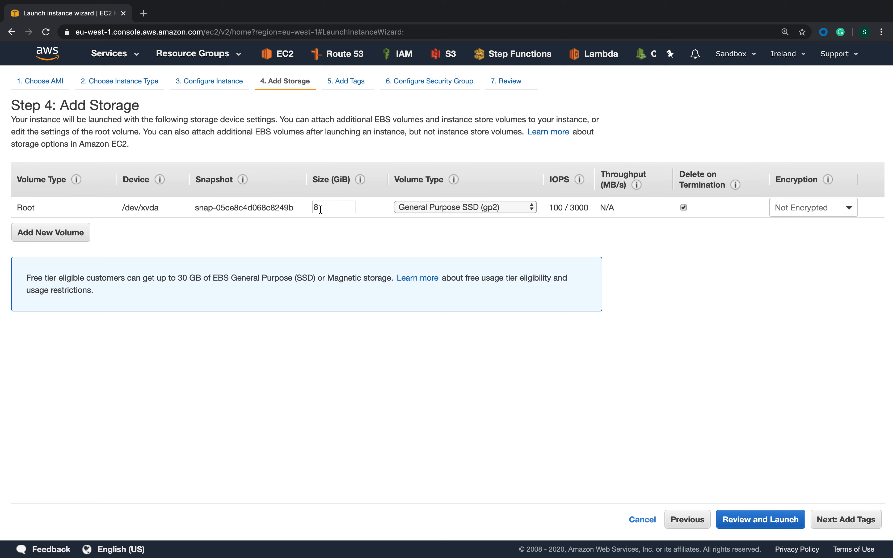
left_click(842, 524)
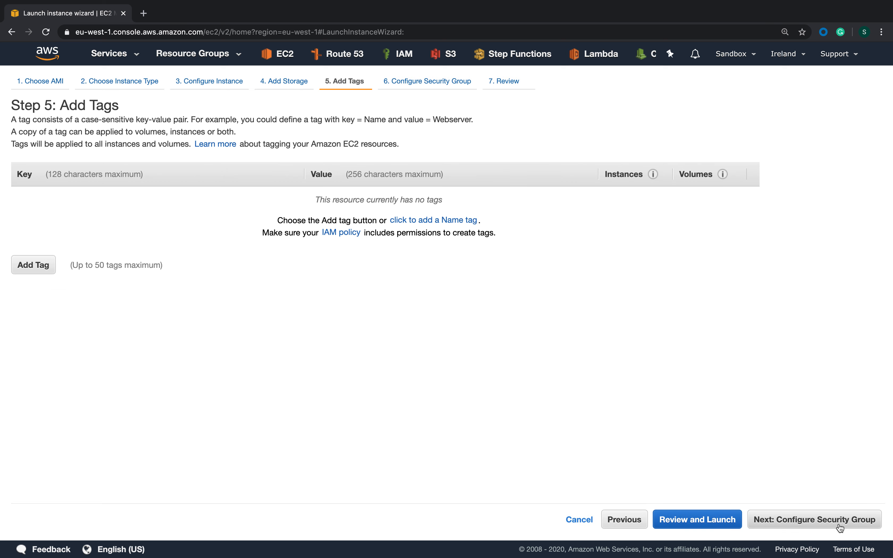
left_click(27, 266)
type("Name")
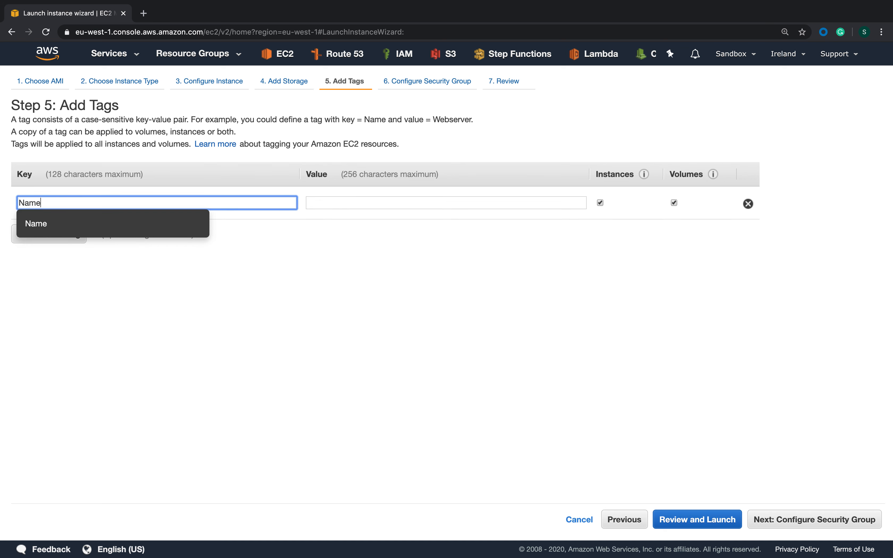
left_click(313, 206)
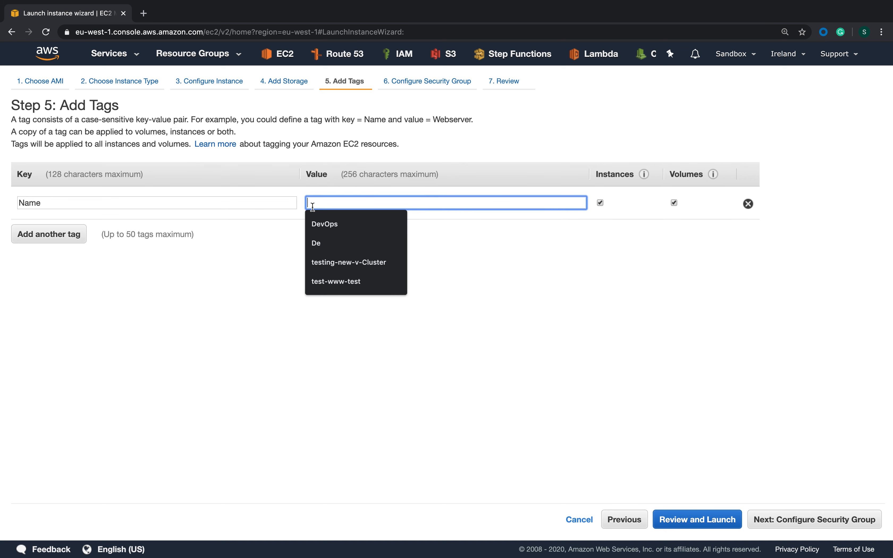
type("test-")
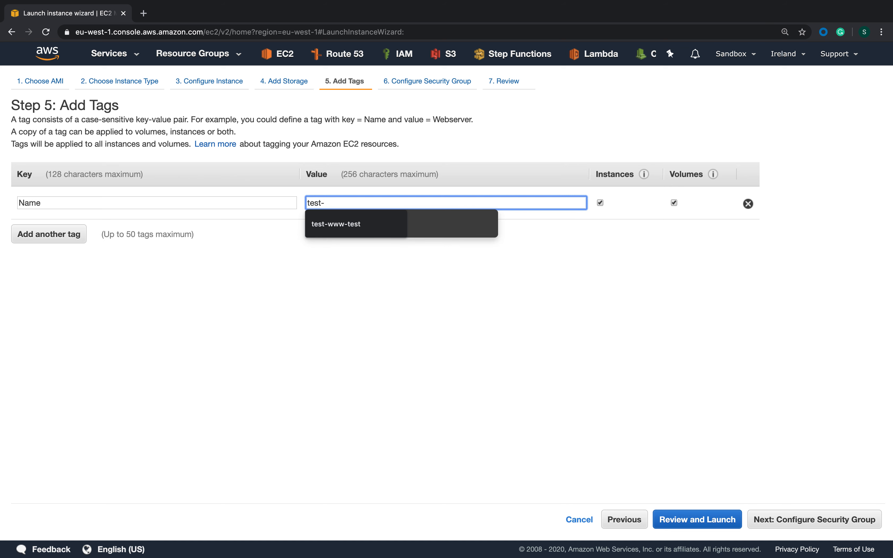
type("www-web-1")
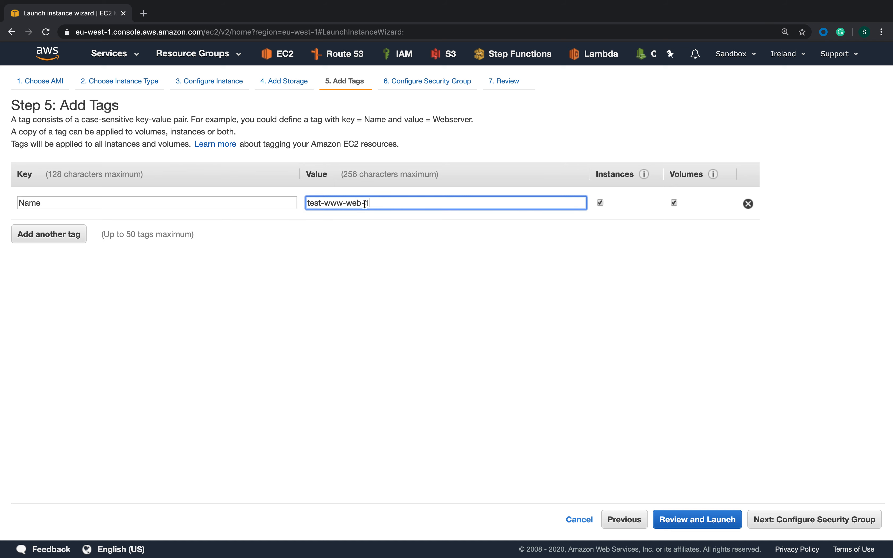
Copy the tag value and reuse it to name the new security group test-www-web-sg-1
left_click_drag(366, 204, 303, 202)
left_click_drag(380, 202, 294, 202)
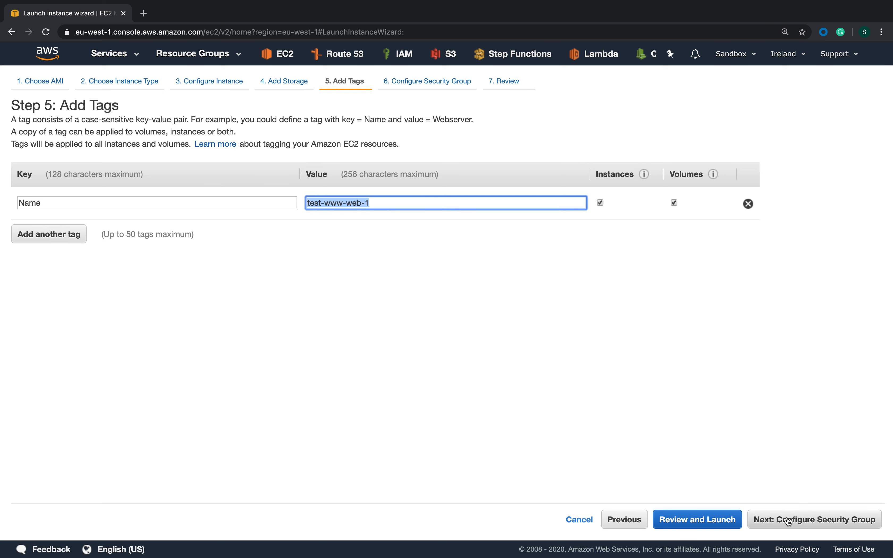
left_click(779, 522)
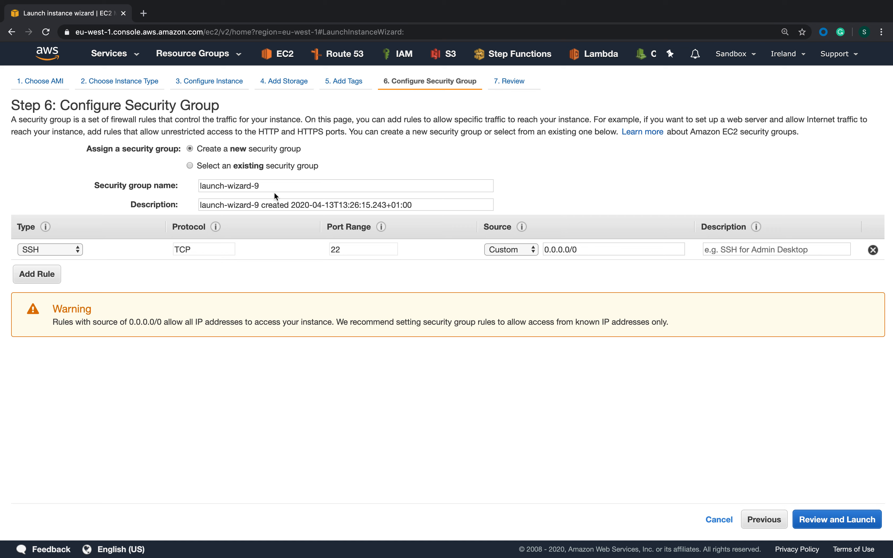
left_click_drag(274, 193, 122, 179)
type("test-www-web-1")
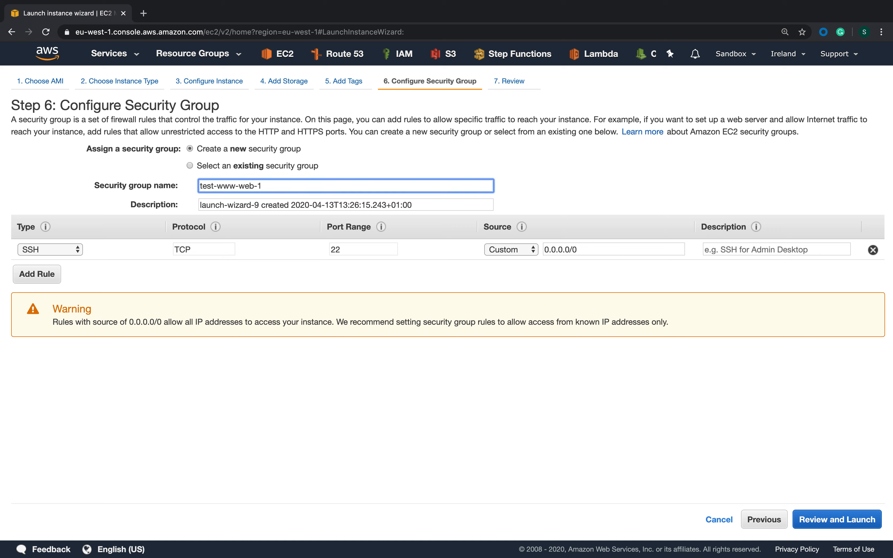
key("BackSpace")
type("sg-1")
left_click(87, 275)
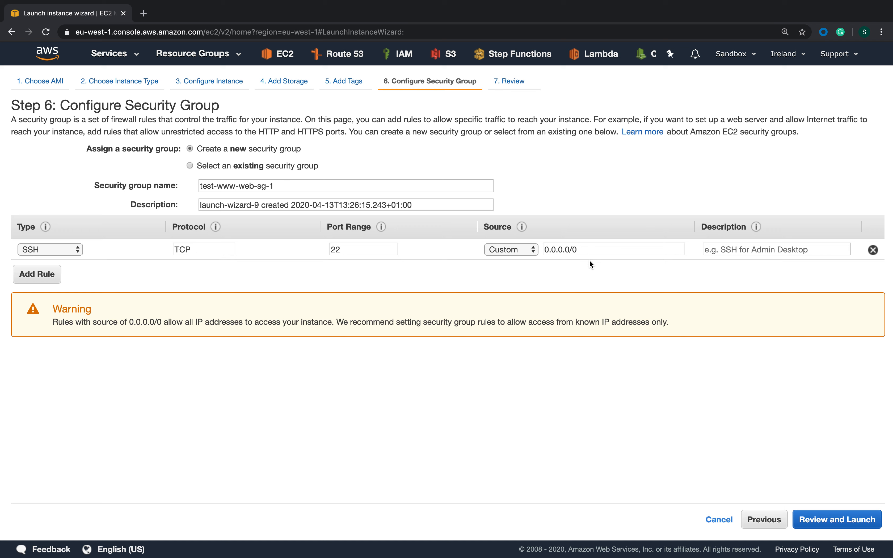
Set the SSH rule's source to 0.0.0.0/0 and add an HTTP rule on port 80 with source 0.0.0.0/0, ::/0
left_click(595, 250)
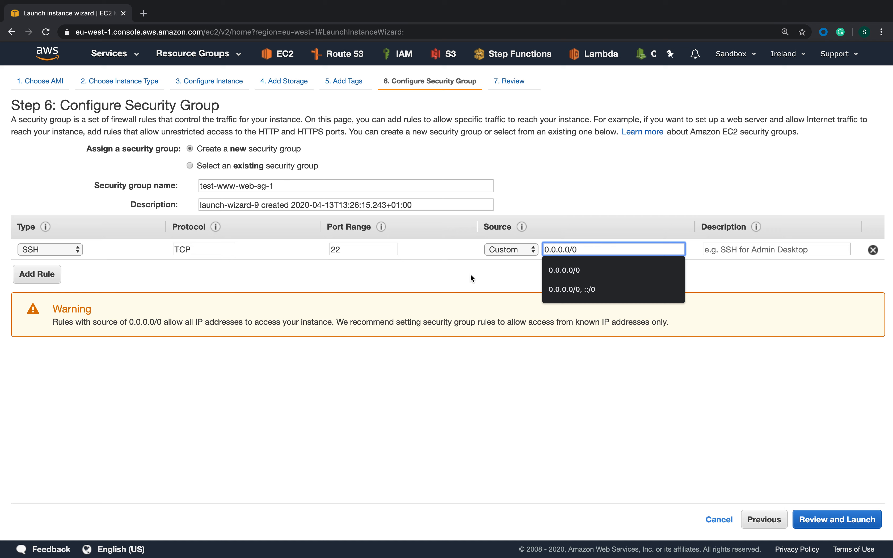
left_click(562, 273)
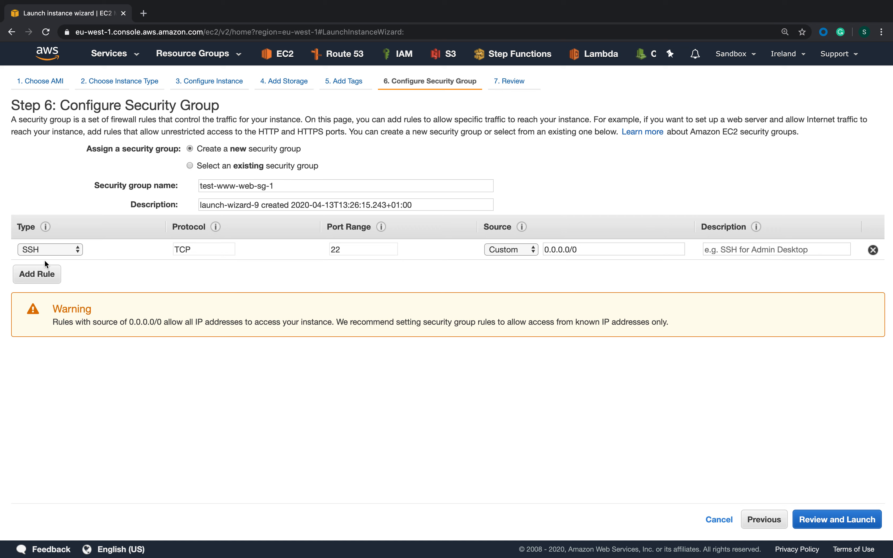
left_click(43, 275)
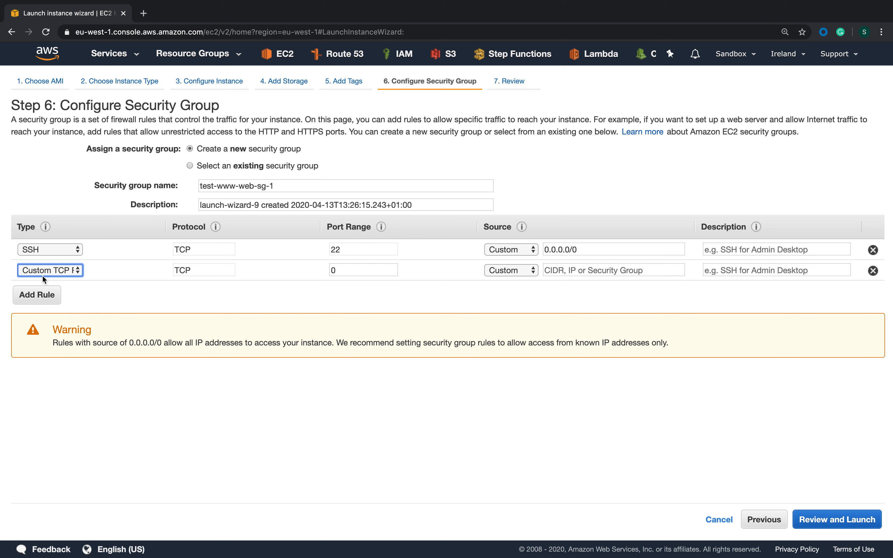
left_click(77, 271)
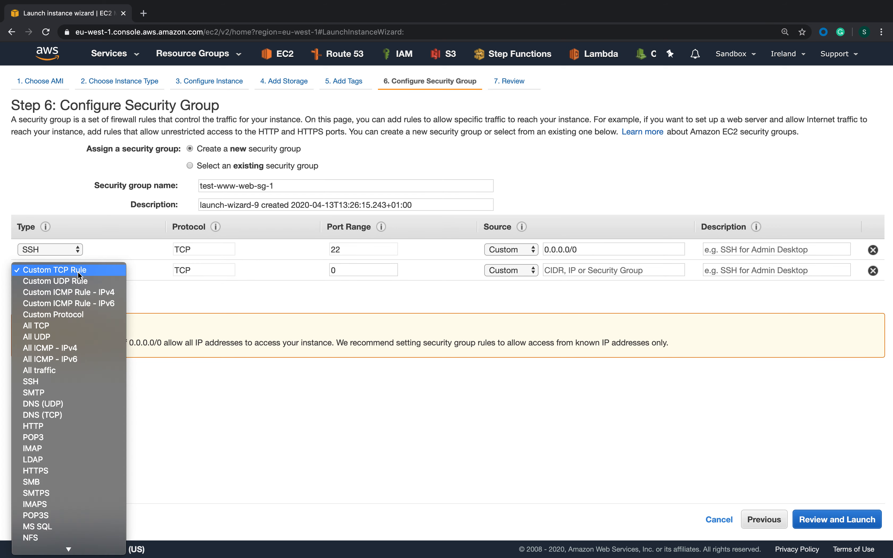
left_click(59, 426)
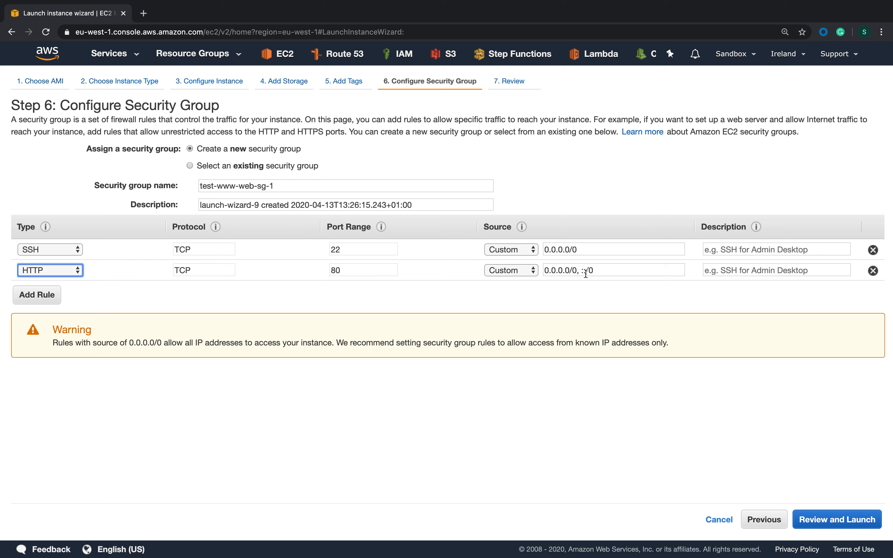
left_click(579, 295)
Review the instance launch summary and proceed with the launch up to the key pair selection
left_click(822, 522)
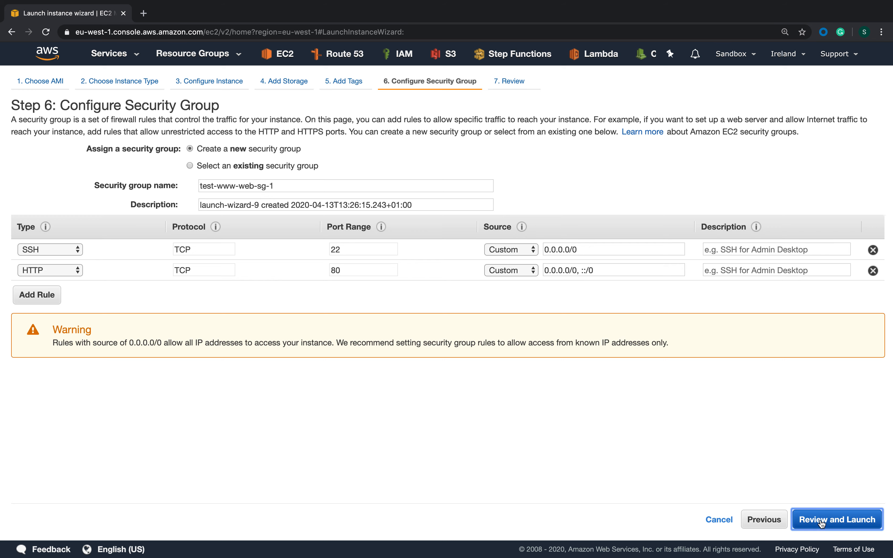
scroll(598, 414, "down", 1)
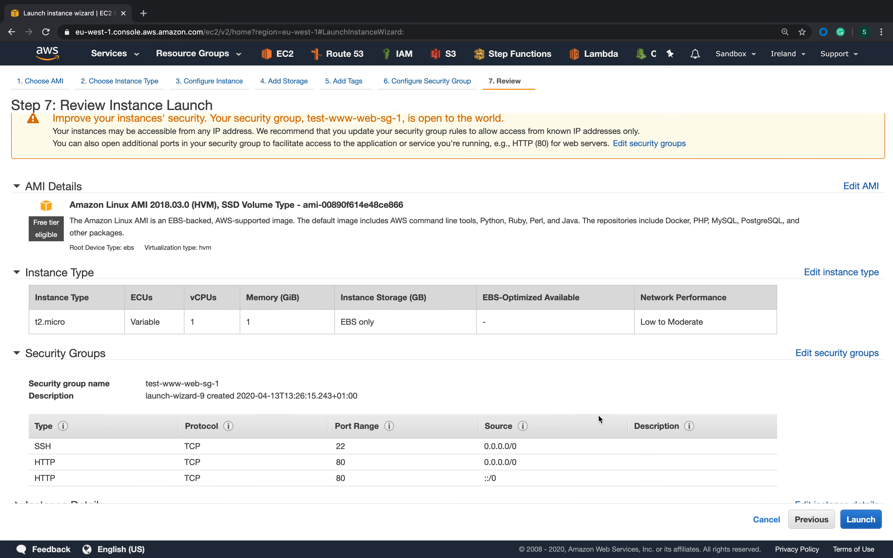
scroll(598, 415, "down", 2)
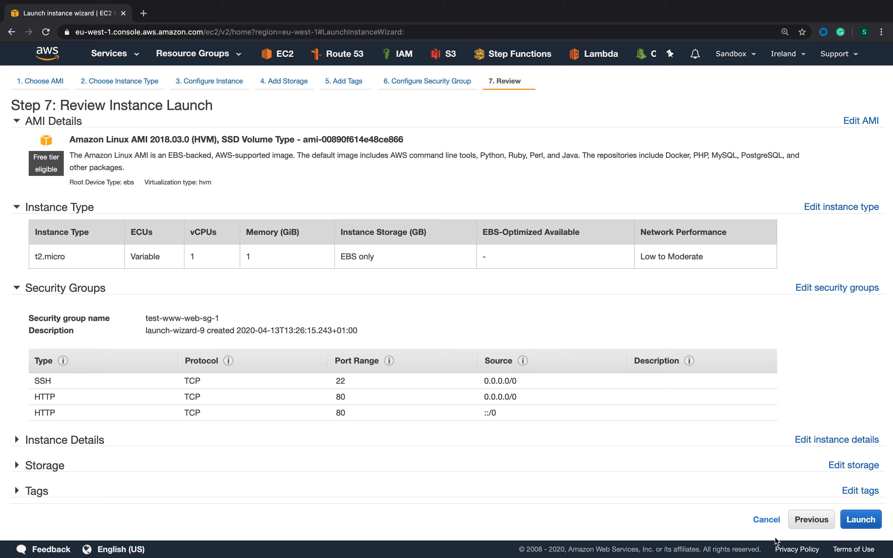
left_click(866, 521)
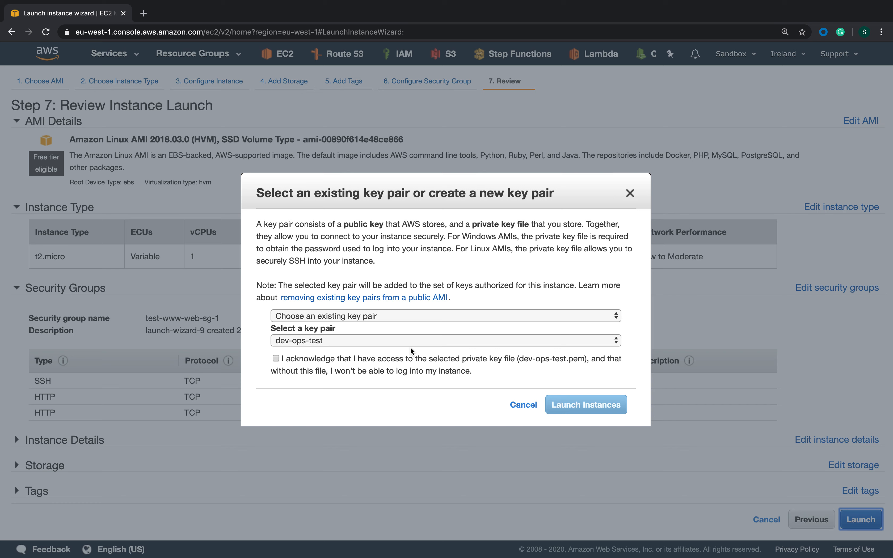
Keep the existing key pair dev-ops-test, acknowledge access to its private key file and launch the instance
left_click(383, 342)
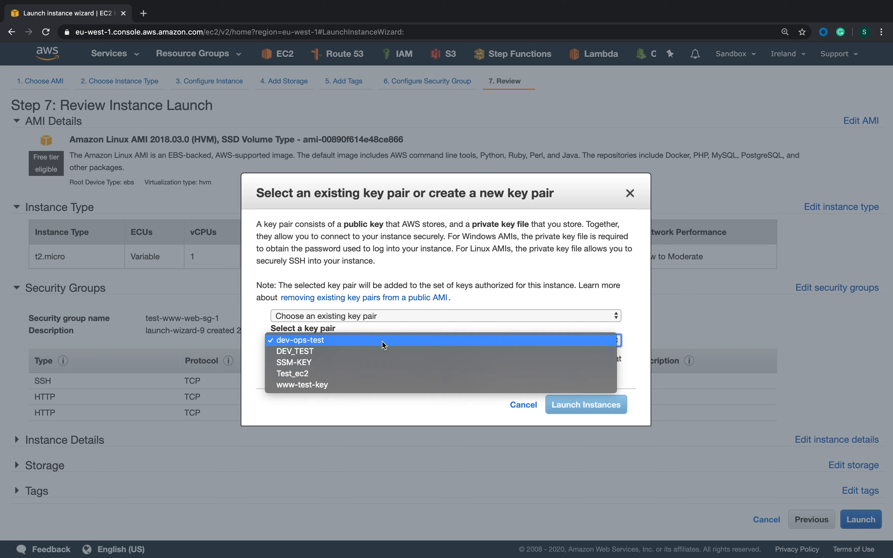
left_click(368, 341)
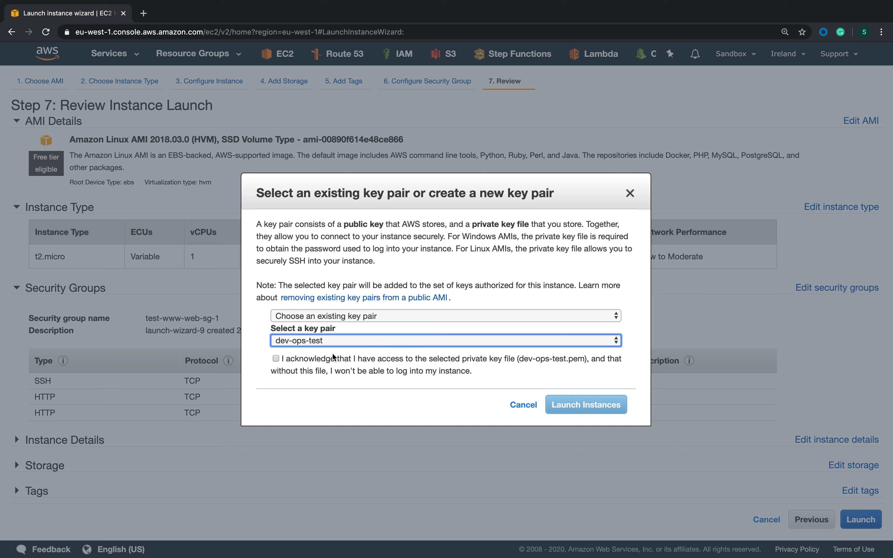
left_click(353, 316)
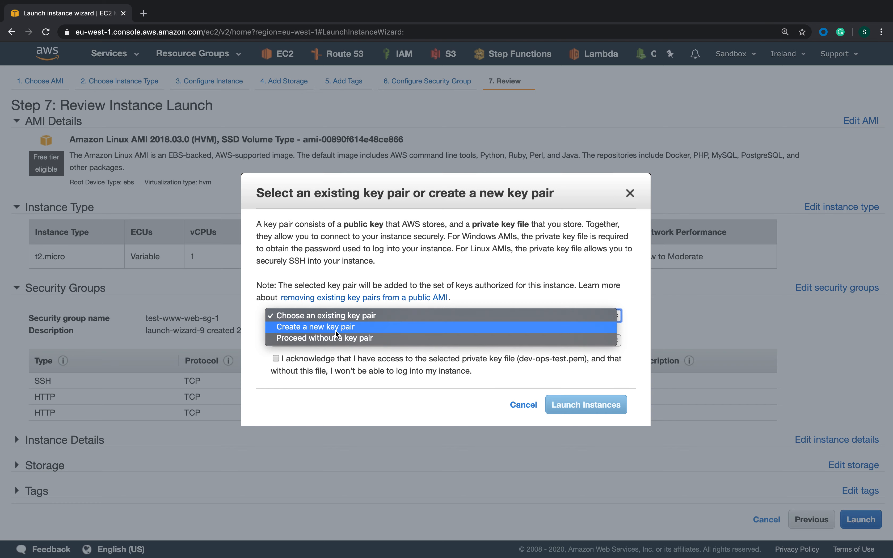
left_click(351, 317)
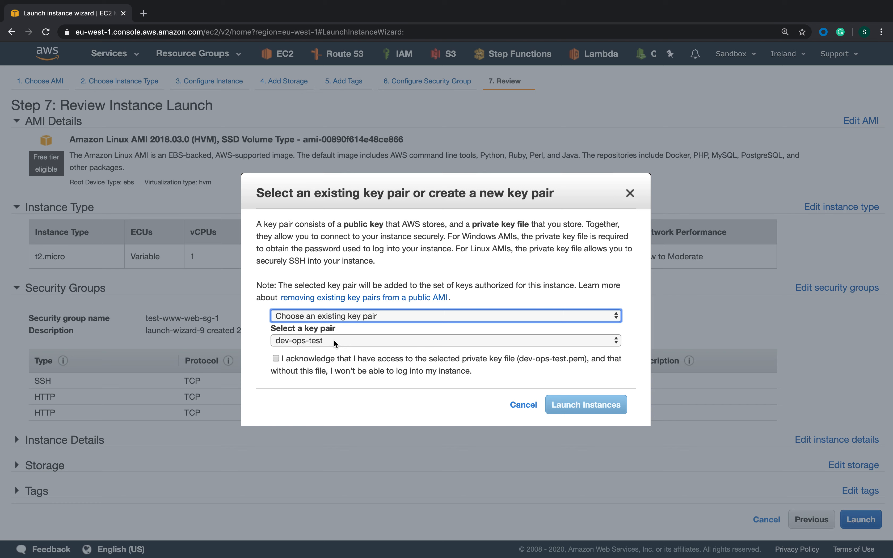
left_click(275, 359)
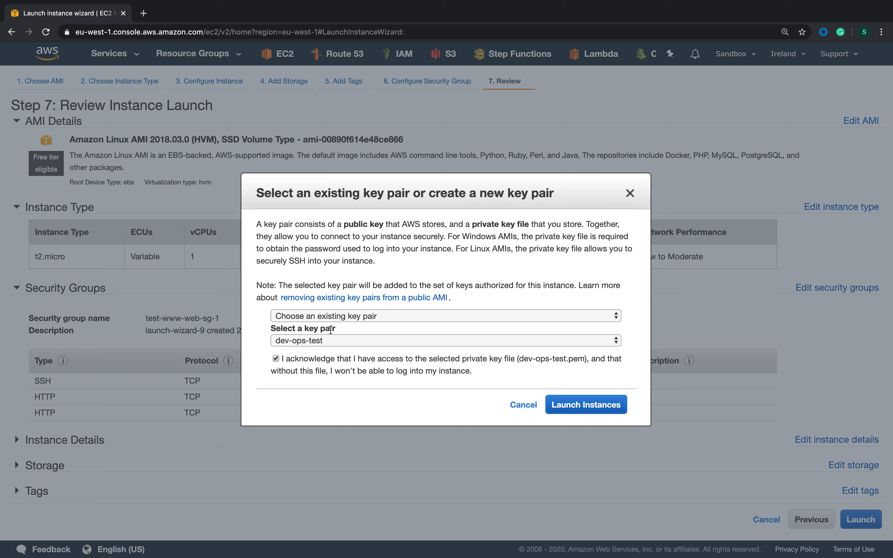
left_click(561, 405)
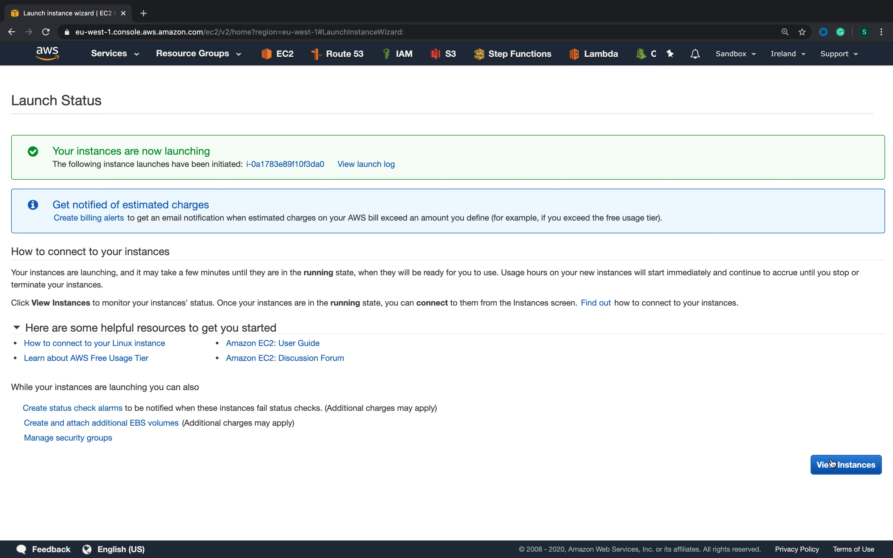
Show the instances list, select test-www-web-1 and refresh its state
left_click(828, 472)
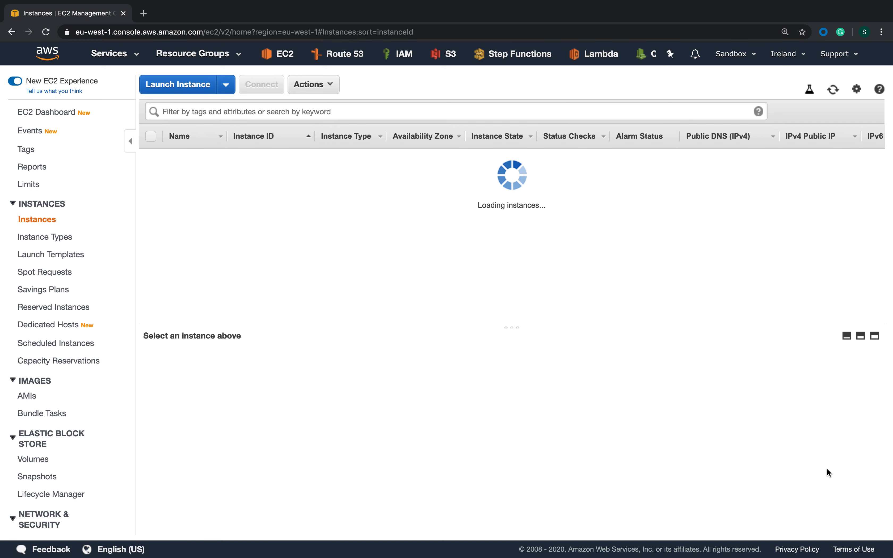
left_click(221, 235)
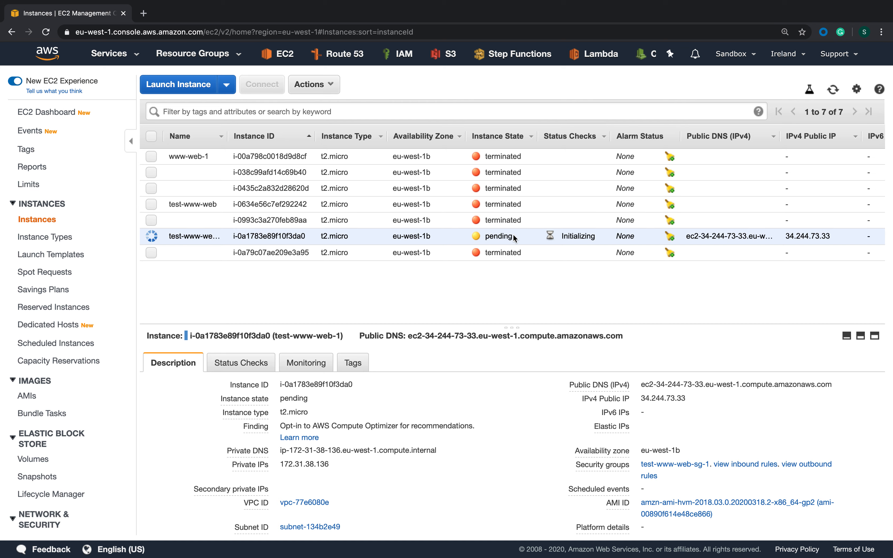
left_click(835, 94)
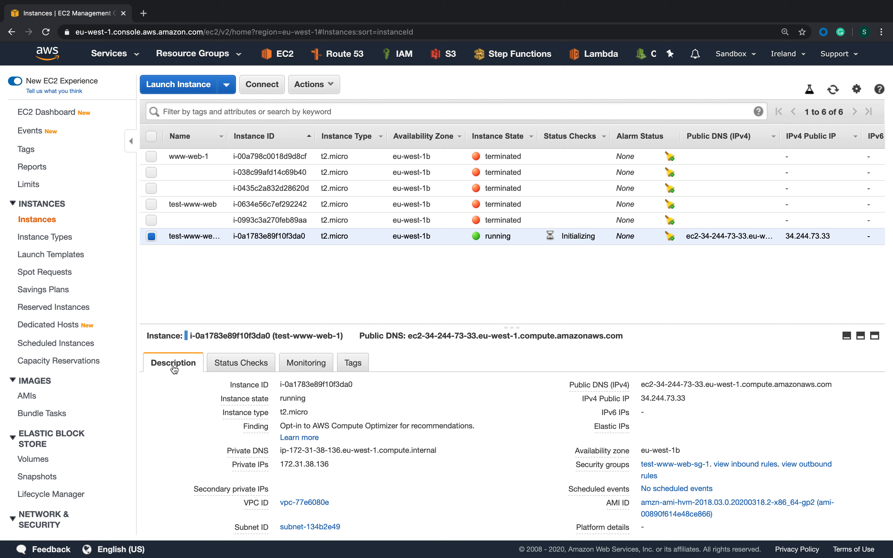
Copy the IPv4 public IP of test-www-web-1 and open a new browser tab
mouse_move(701, 398)
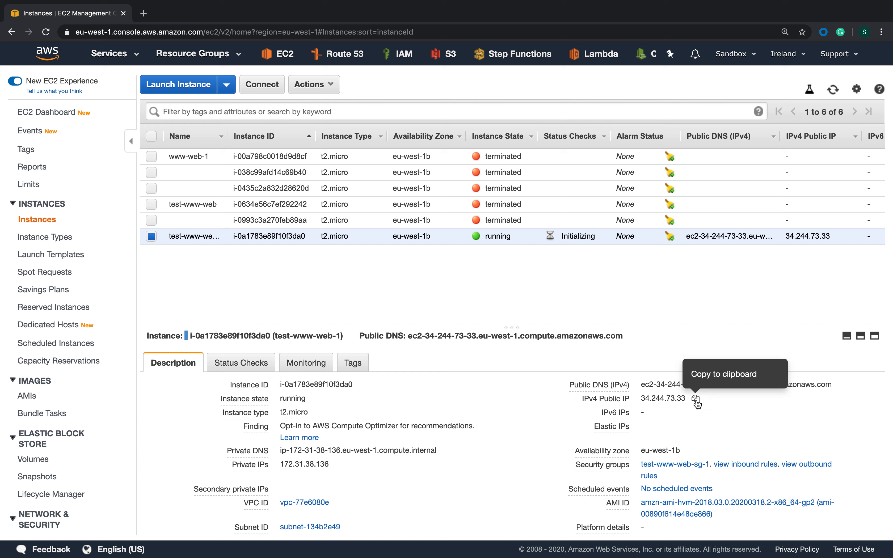
left_click(696, 402)
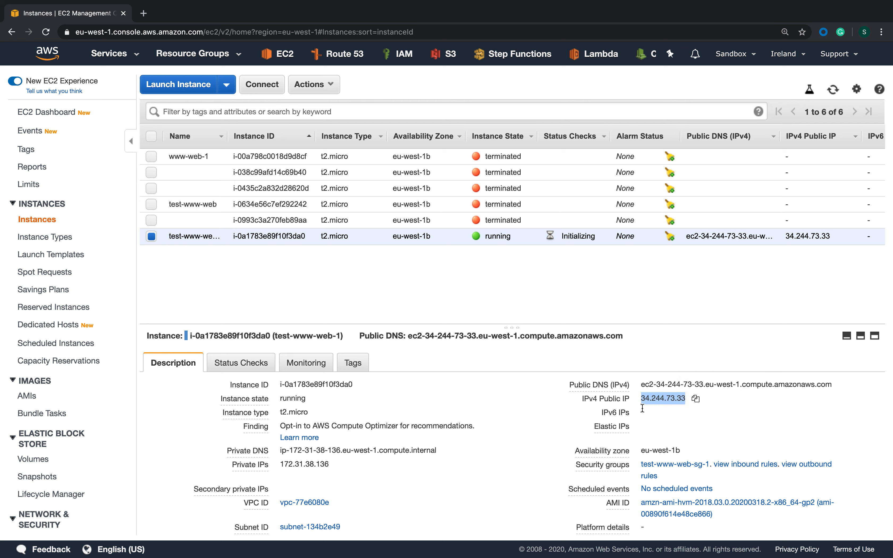
left_click(697, 402)
left_click(144, 14)
Try to load the instance's public IP 34.244.73.33 over HTTP in the new tab
type("httto")
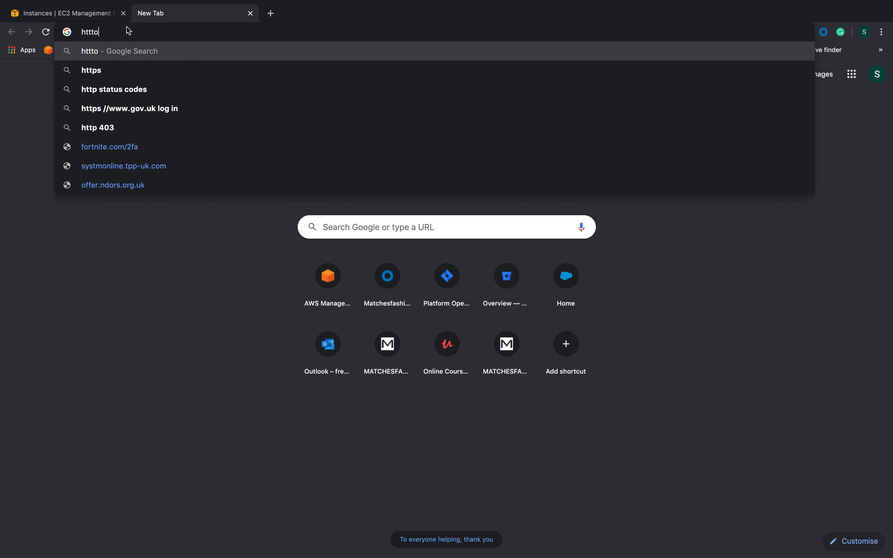
key("BackSpace")
type("p://34.244.73.33")
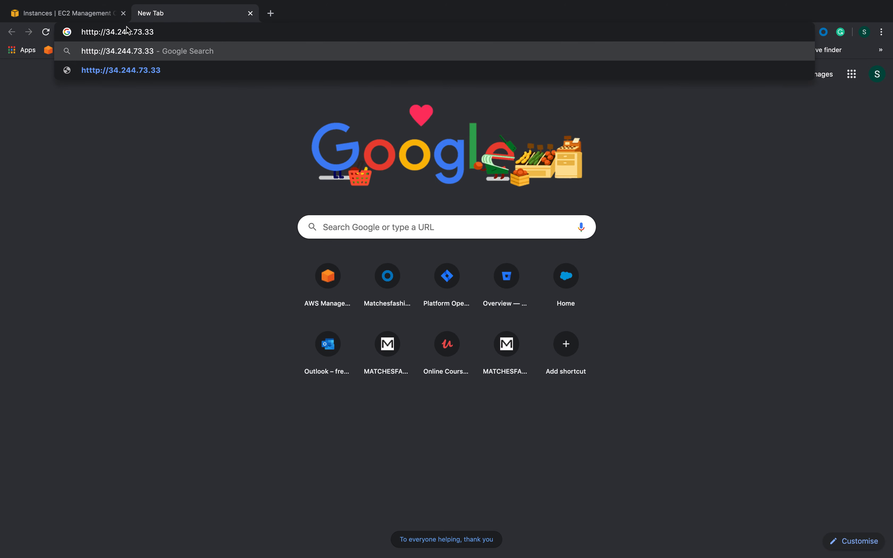
key("Return")
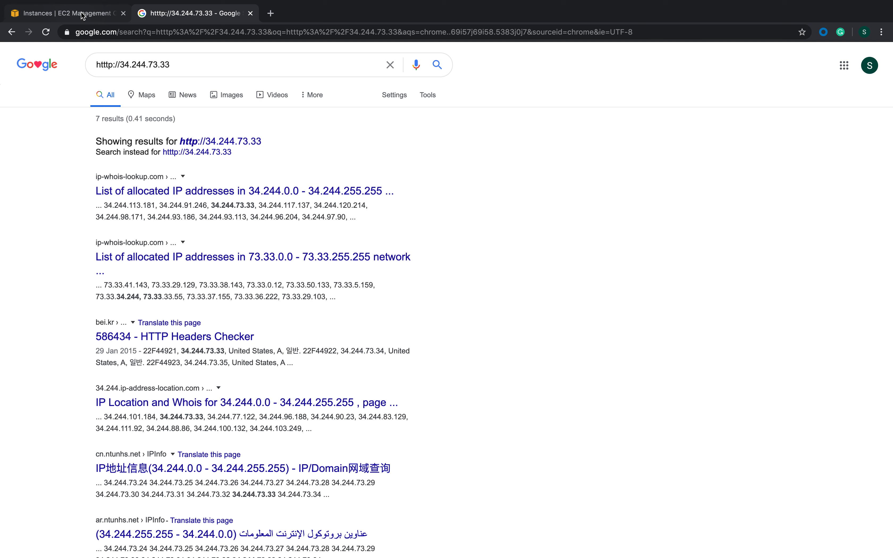
left_click(172, 29)
type("h")
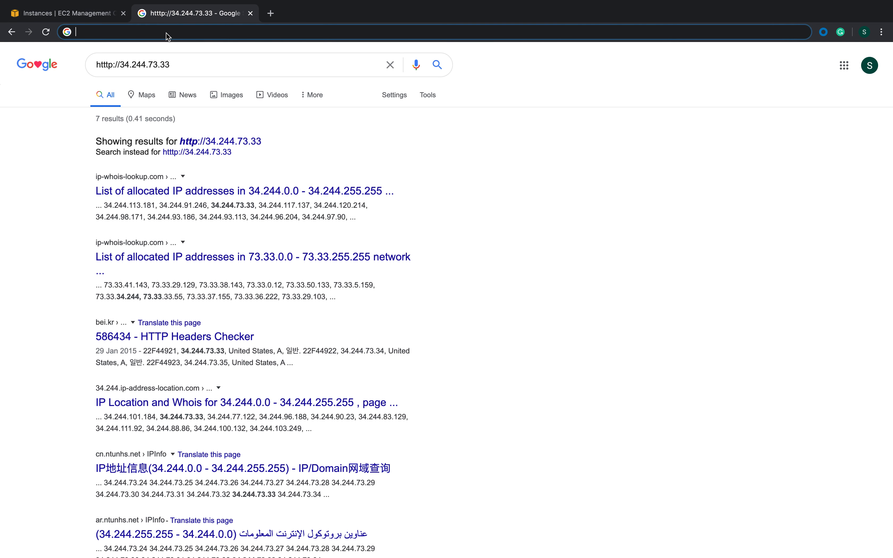
type("ttp")
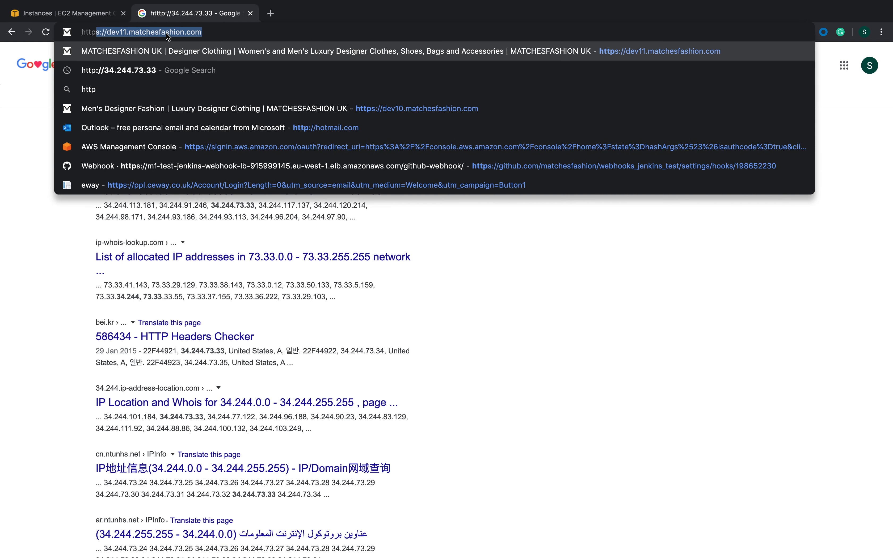
type("://")
key("super+v")
key("Return")
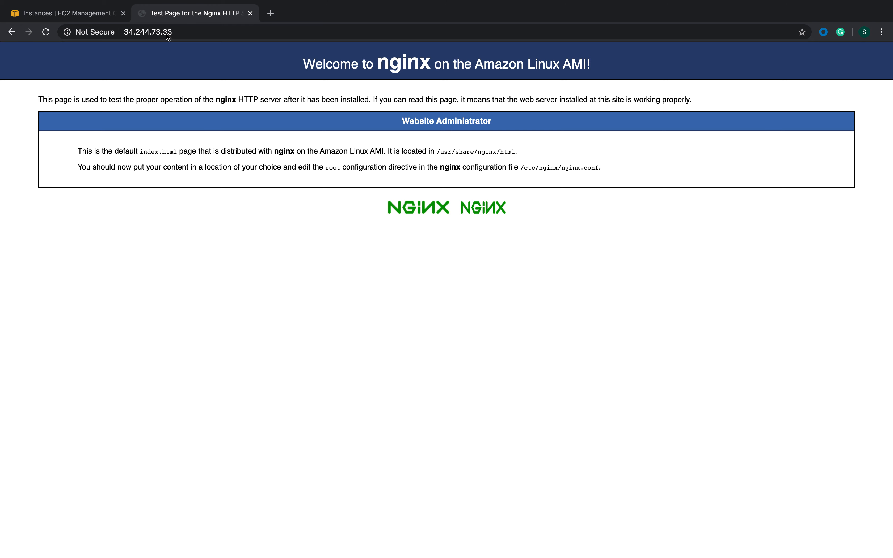
mouse_move(665, 4)
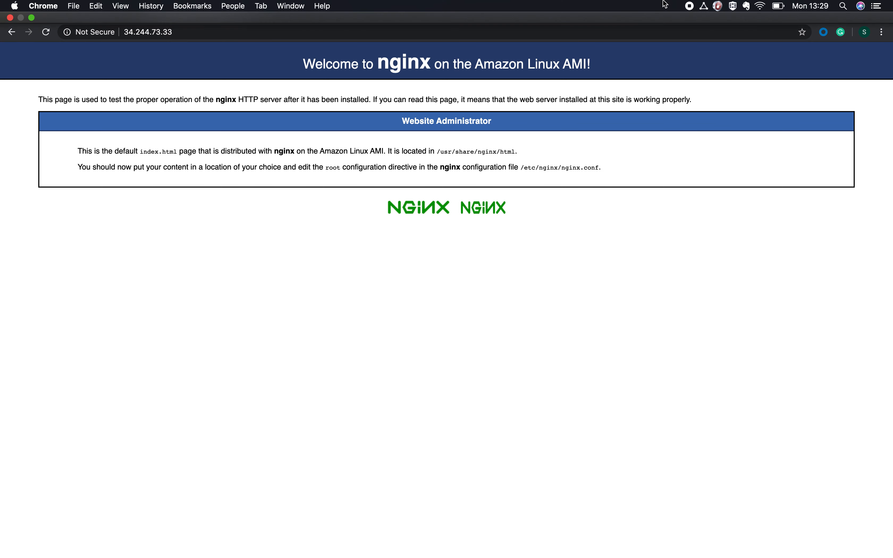